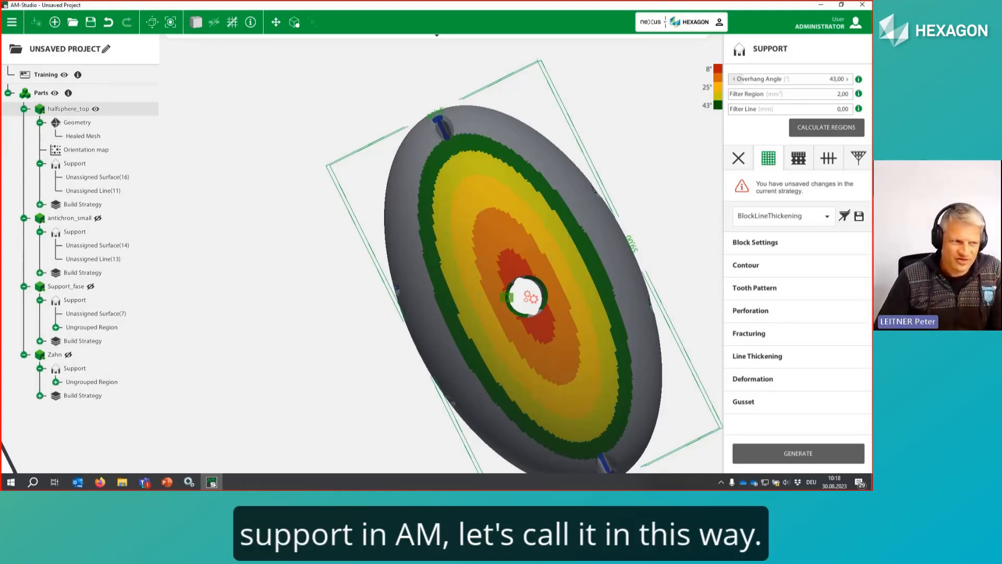
# Step: Generate a block support for the half-sphere's large overhang surface using the BlockTooth strategy
pyautogui.click(817, 224)
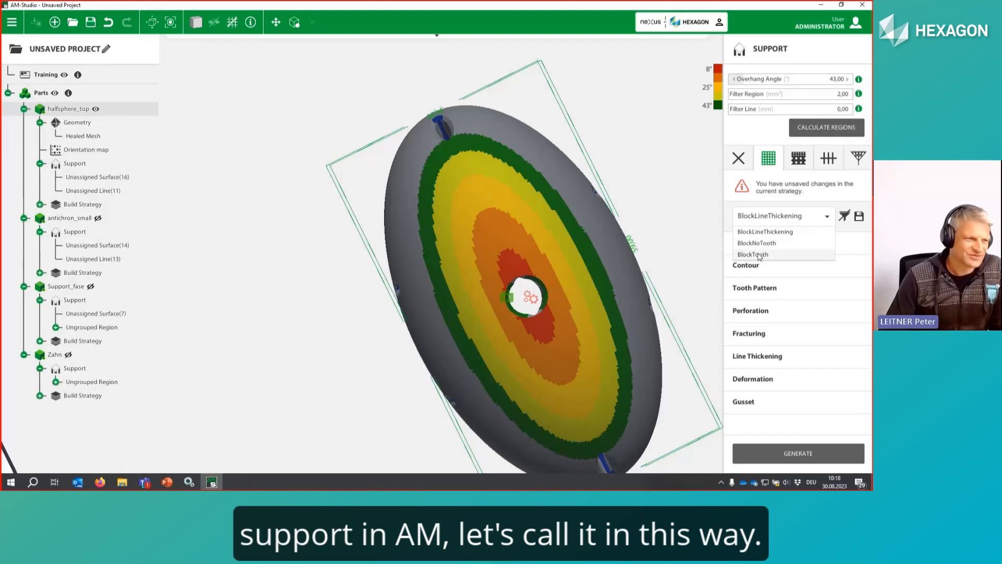
pyautogui.click(783, 255)
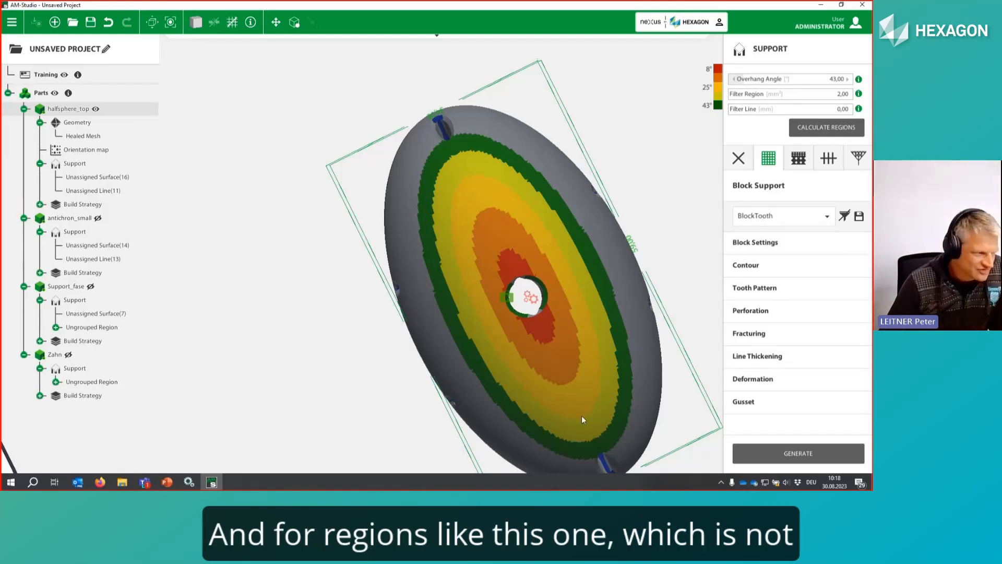
pyautogui.moveTo(555, 320); pyautogui.dragTo(490, 228, button='middle')
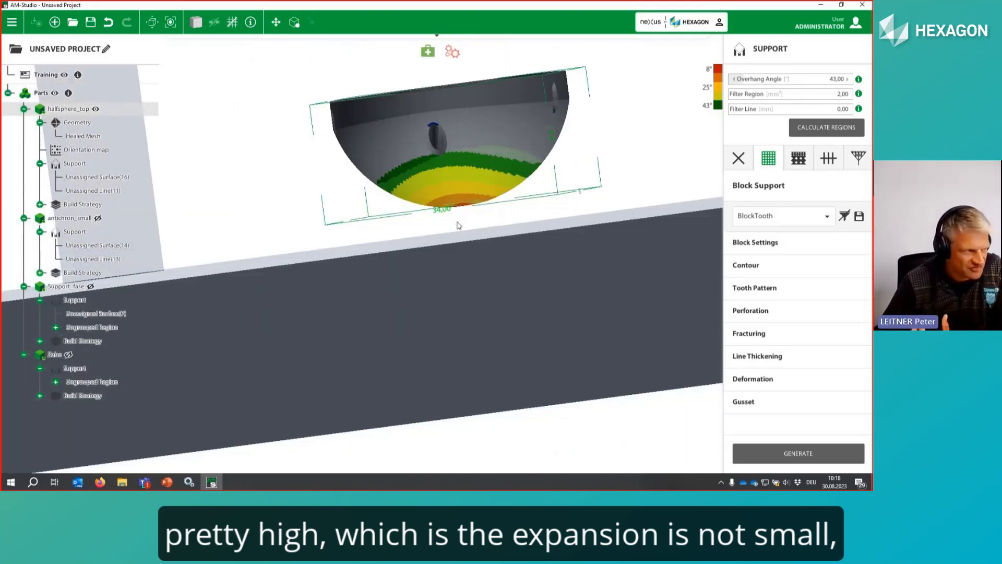
pyautogui.click(794, 452)
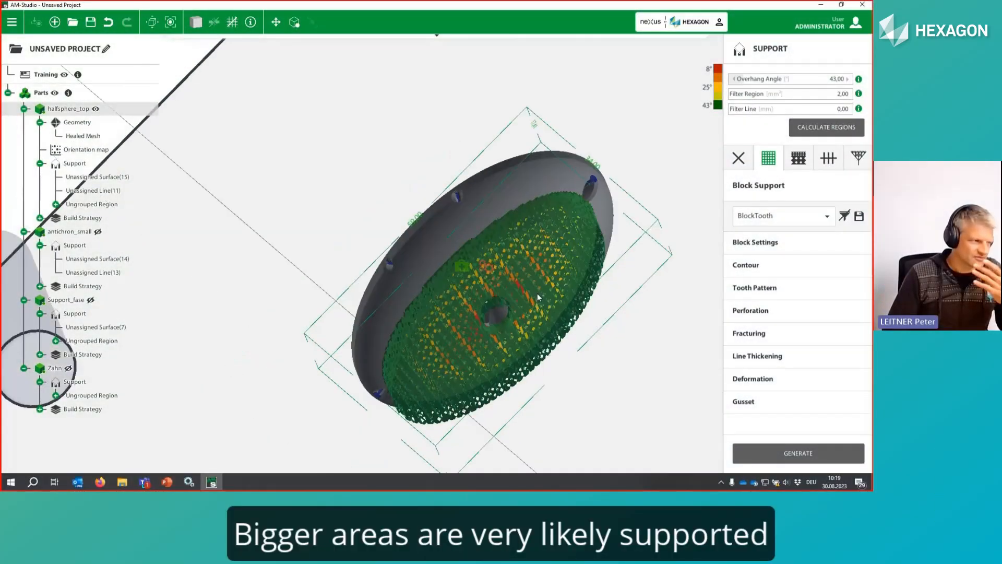
# Step: Examine the wall grid of the generated block support from below, around the central hole
pyautogui.moveTo(537, 292); pyautogui.dragTo(523, 231, button='middle')
pyautogui.scroll(5, 512, 296)
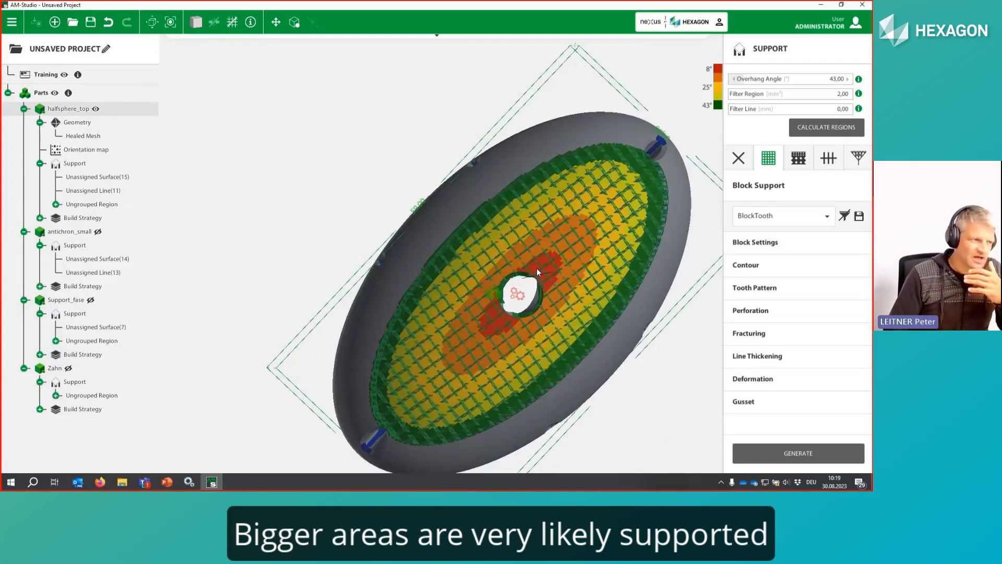
pyautogui.scroll(6, 535, 268)
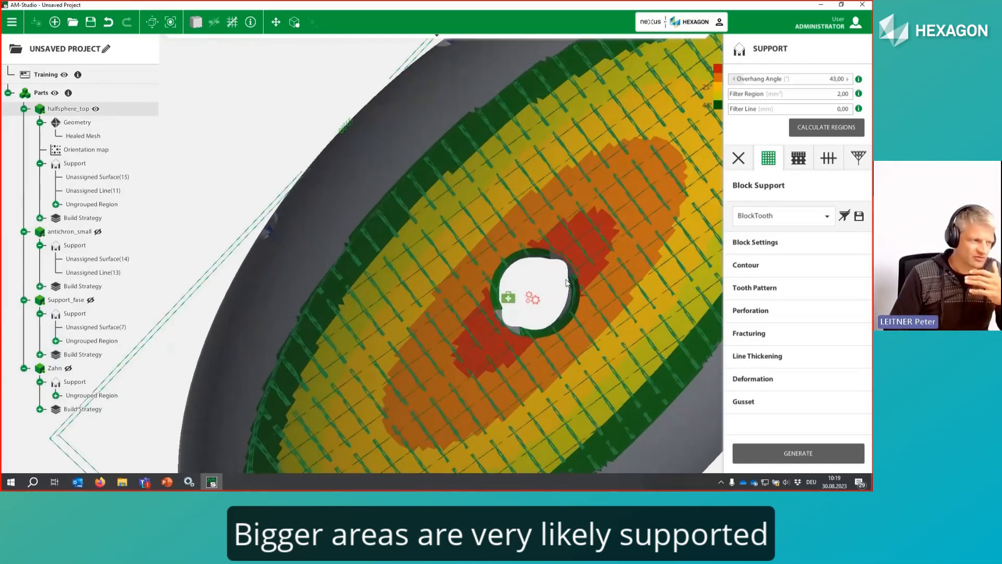
pyautogui.moveTo(593, 231); pyautogui.dragTo(556, 255, button='middle')
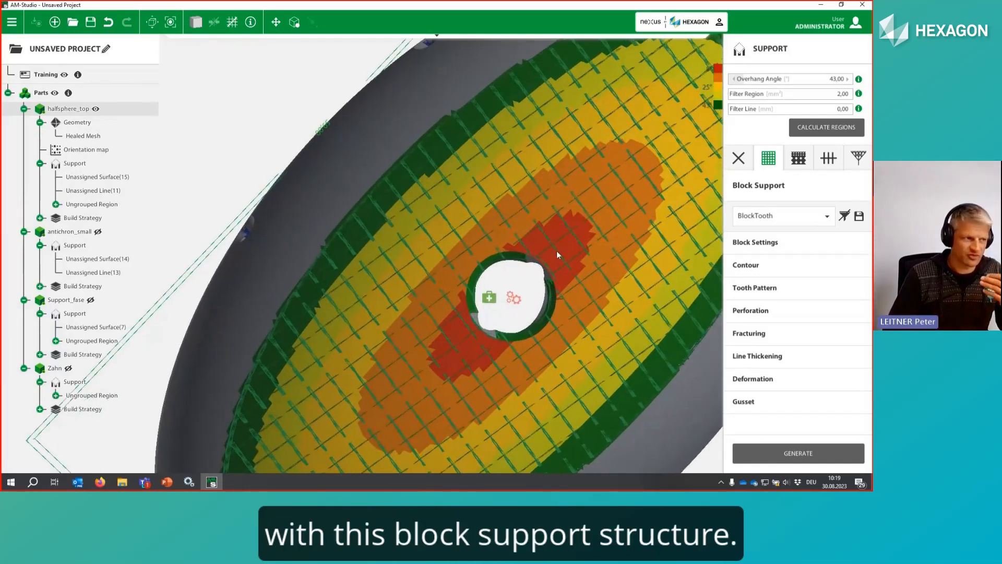
pyautogui.scroll(-3, 544, 280)
pyautogui.scroll(2, 549, 307)
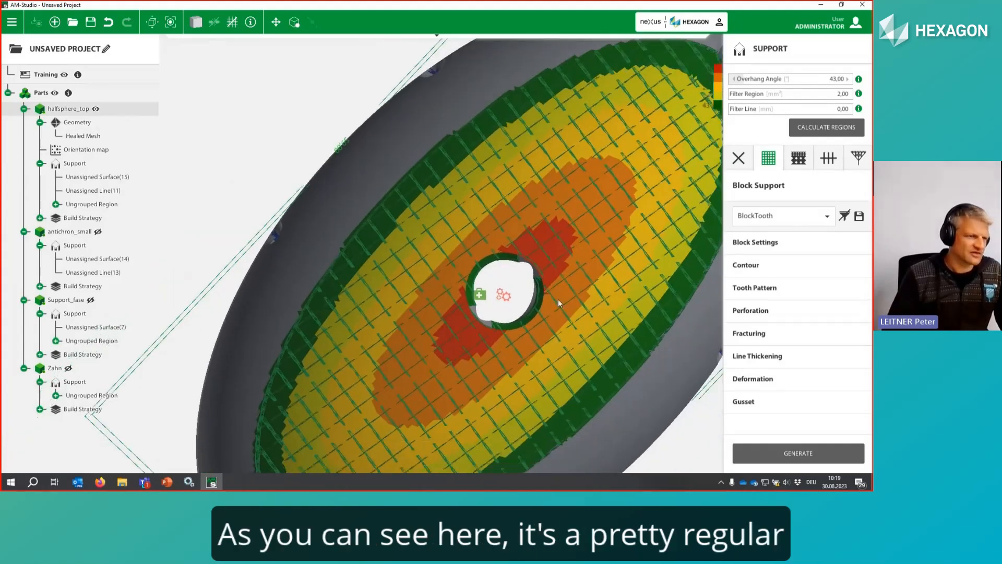
pyautogui.moveTo(559, 299); pyautogui.dragTo(614, 256, button='middle')
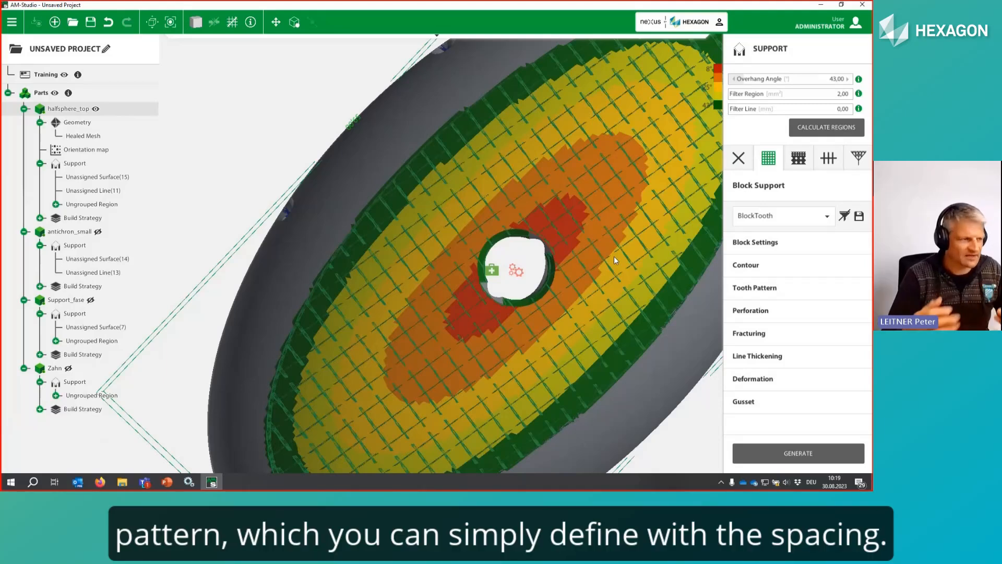
# Step: Set the block support's X and Y spacing to 1.4 mm and regenerate the support
pyautogui.click(751, 242)
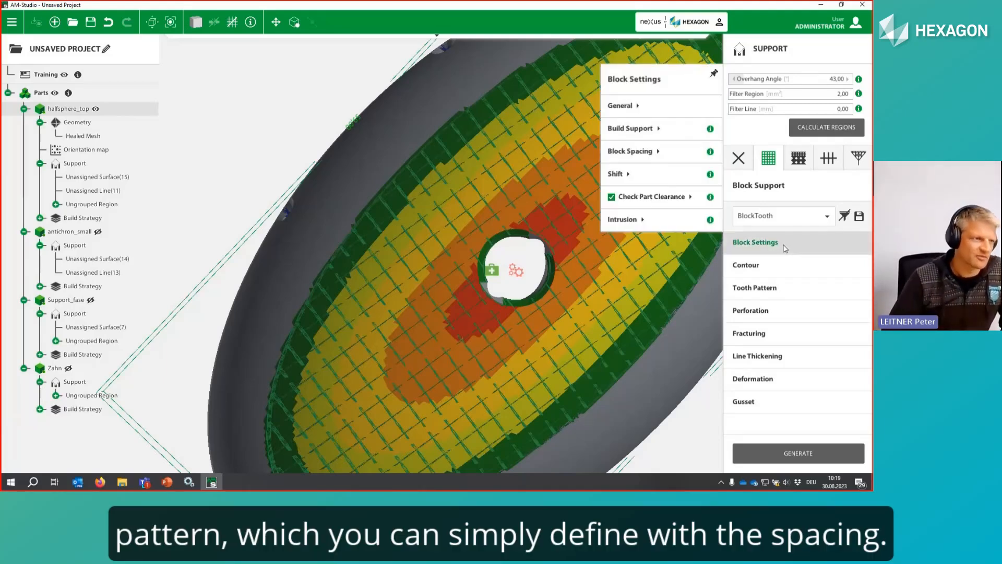
pyautogui.click(669, 150)
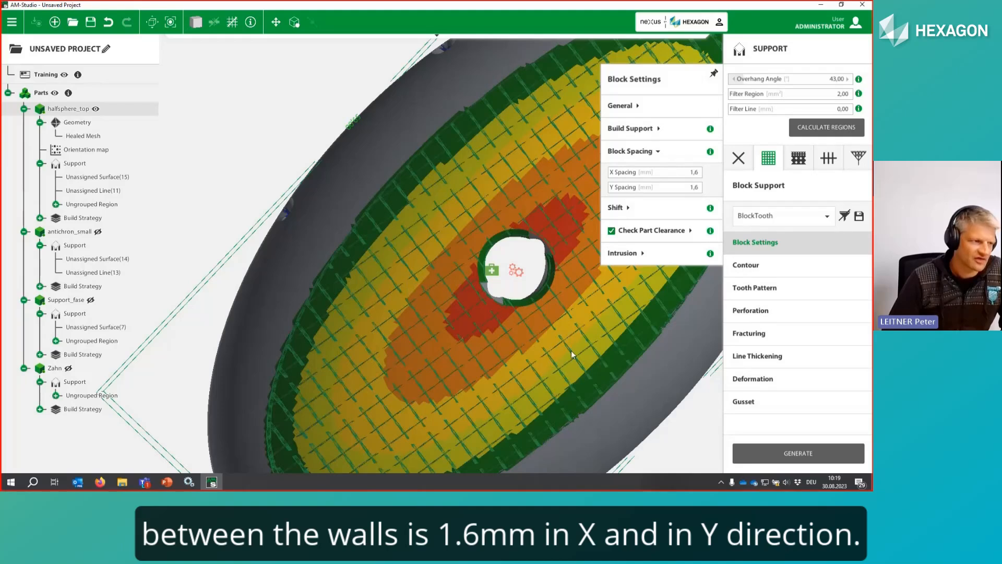
pyautogui.doubleClick(688, 173)
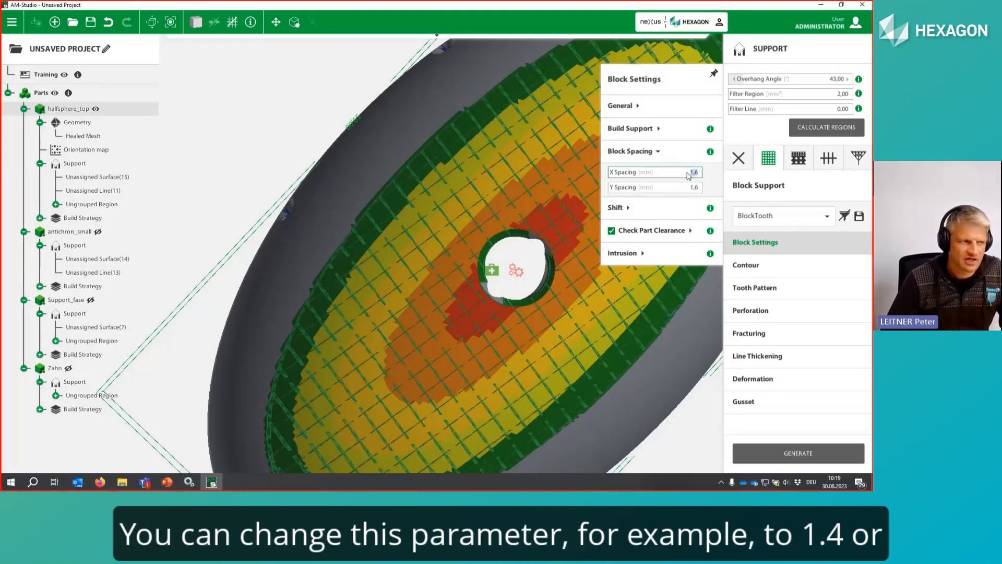
pyautogui.write('1,4')
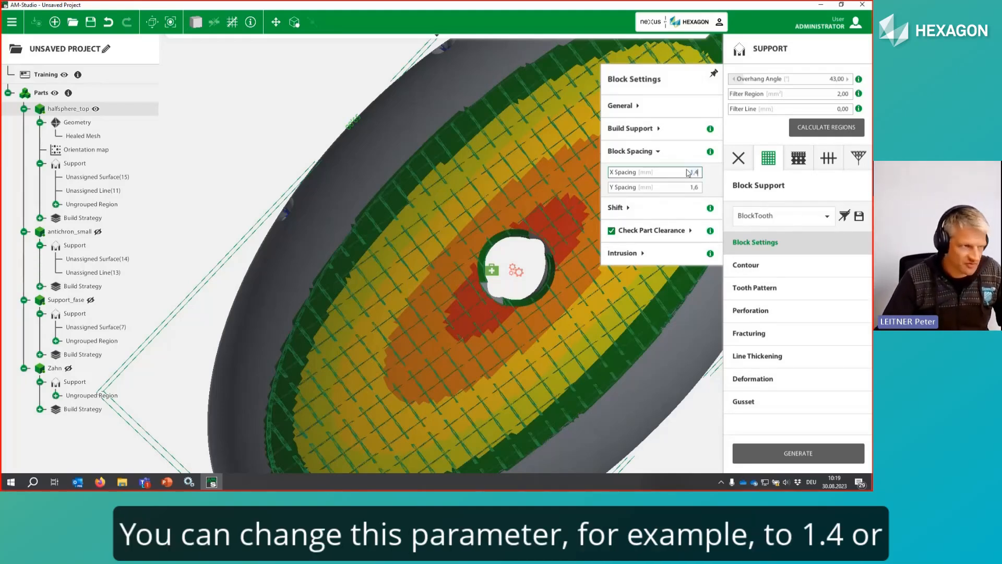
pyautogui.click(693, 189)
pyautogui.press('BackSpace')
pyautogui.write('4')
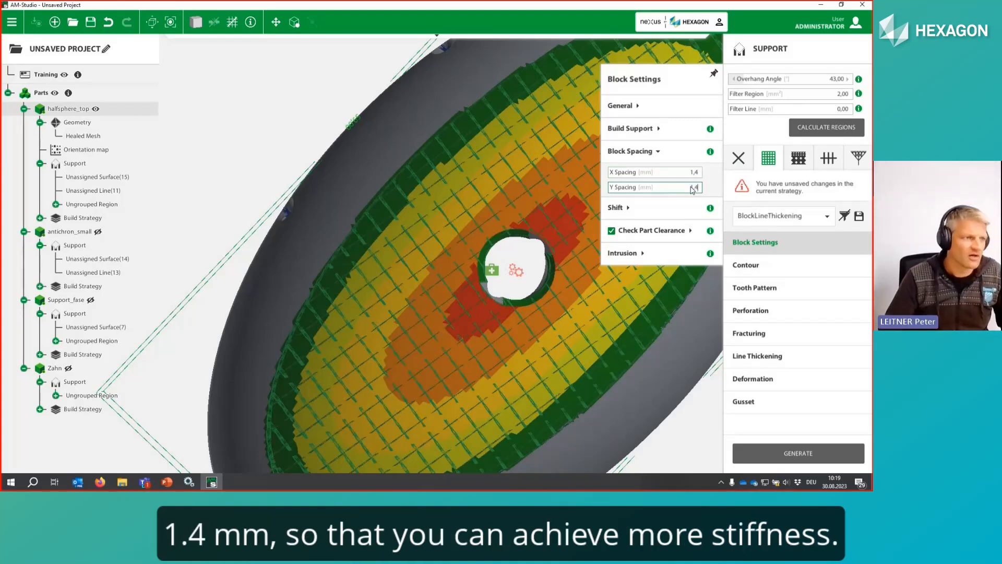
pyautogui.click(828, 450)
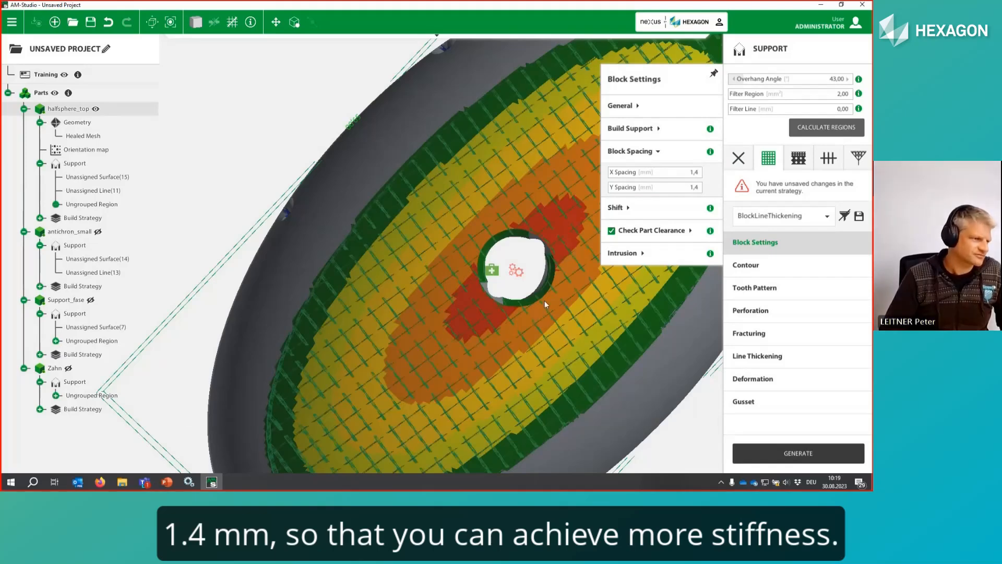
# Step: Set the top width of the support's top tooth pattern to 0.3 mm and regenerate the support
pyautogui.scroll(3, 591, 348)
pyautogui.moveTo(611, 357); pyautogui.dragTo(596, 362, button='middle')
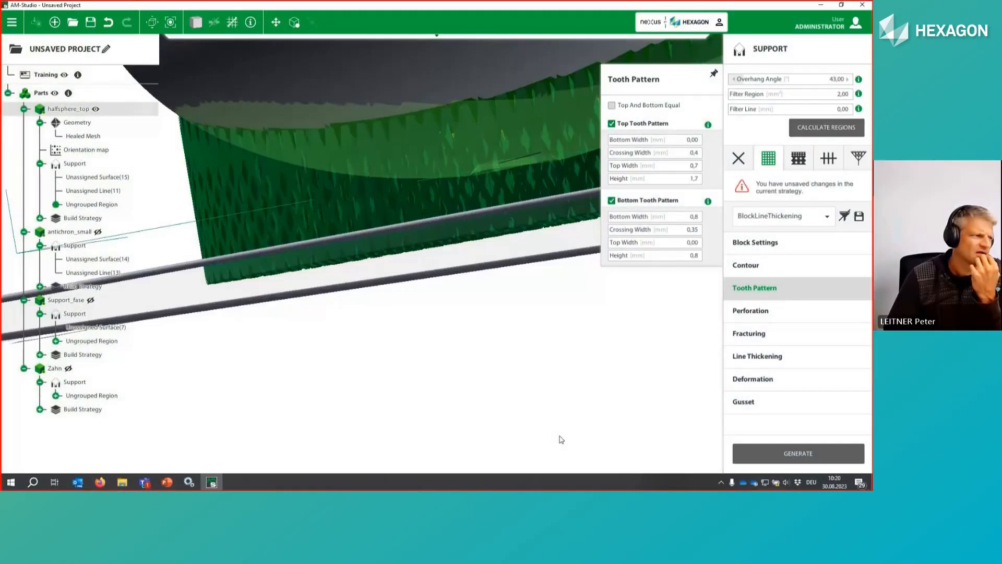
pyautogui.moveTo(559, 437); pyautogui.dragTo(458, 256, button='middle')
pyautogui.scroll(4, 390, 181)
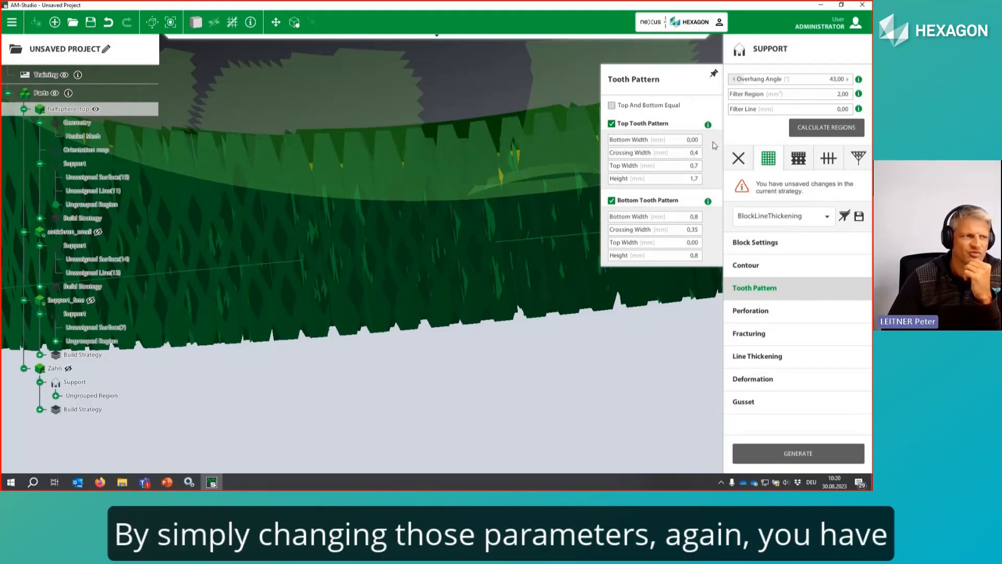
pyautogui.moveTo(708, 126)
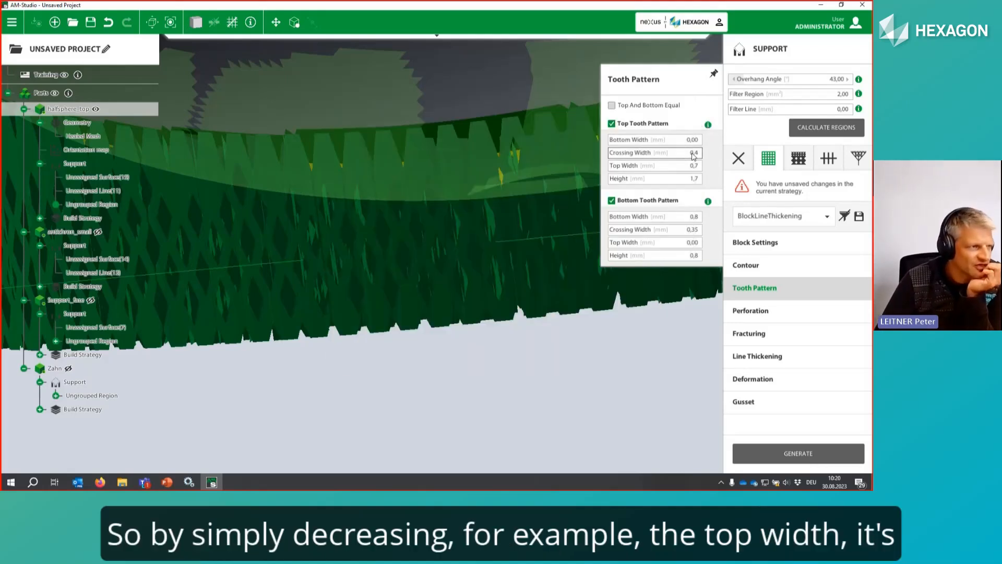
pyautogui.click(693, 167)
pyautogui.press('BackSpace')
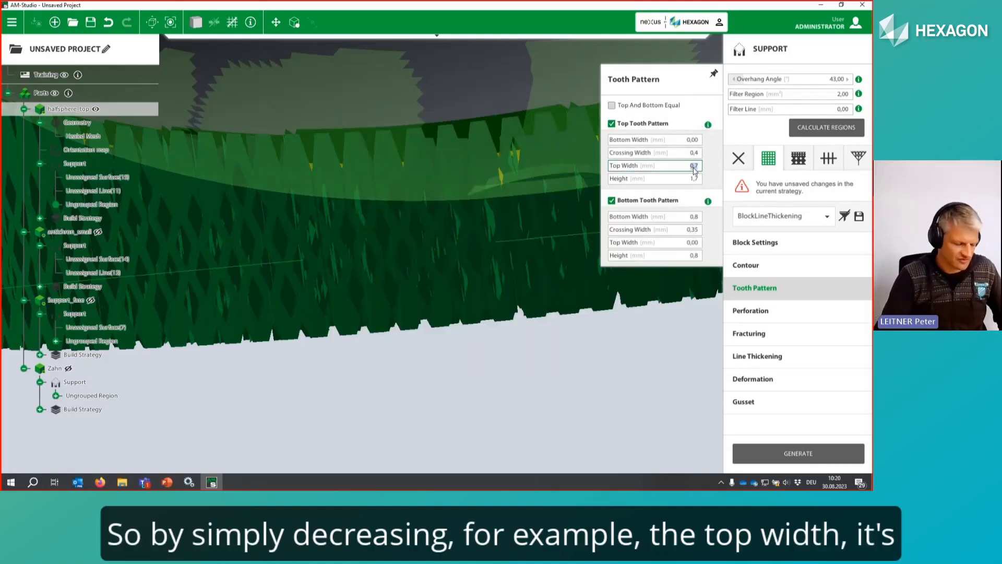
pyautogui.write('3')
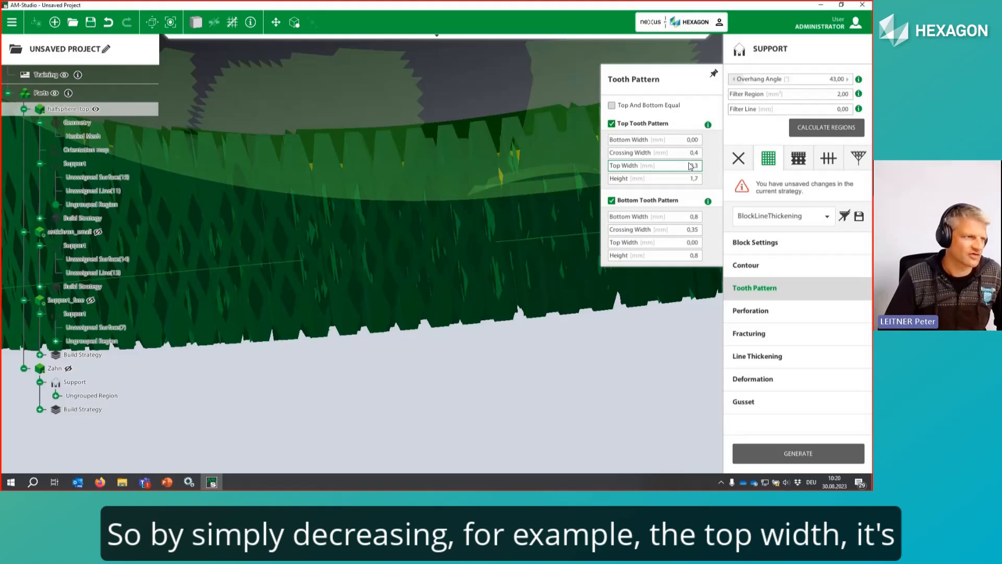
pyautogui.click(823, 456)
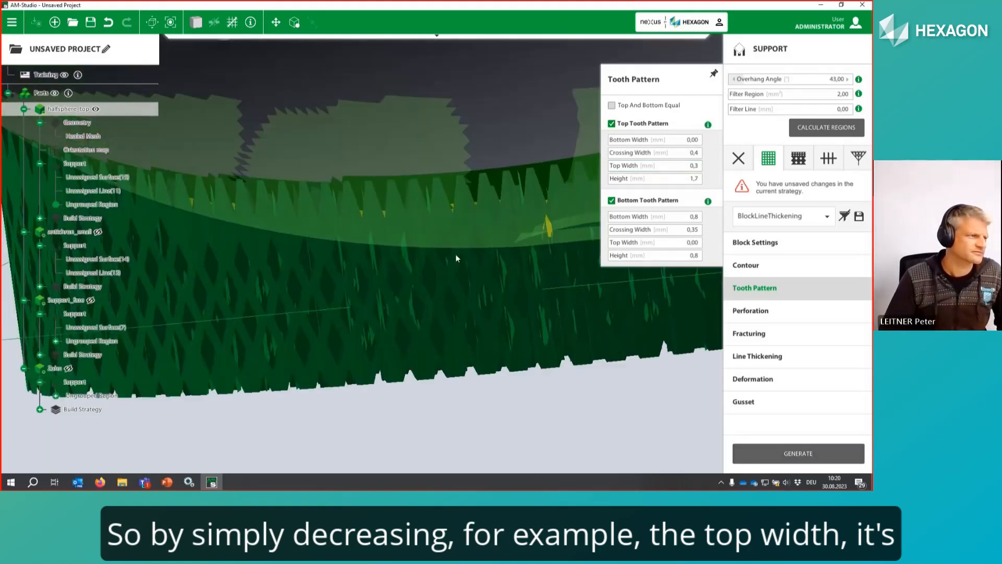
# Step: Inspect the support's top teeth where they meet the part, and review the Simple Diamond perforation settings against its walls
pyautogui.scroll(3, 476, 220)
pyautogui.moveTo(481, 161); pyautogui.dragTo(517, 155, button='middle')
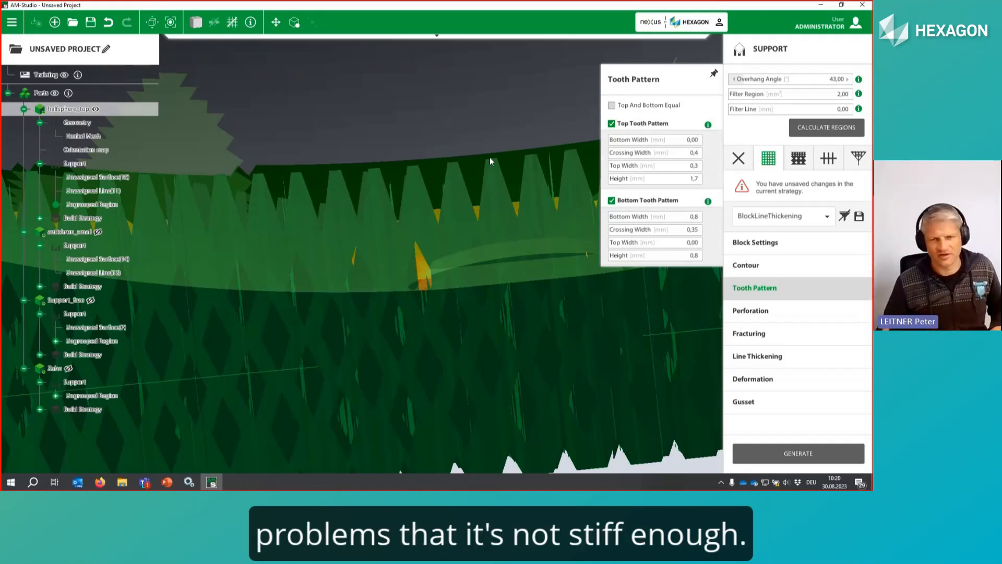
pyautogui.scroll(-5, 481, 144)
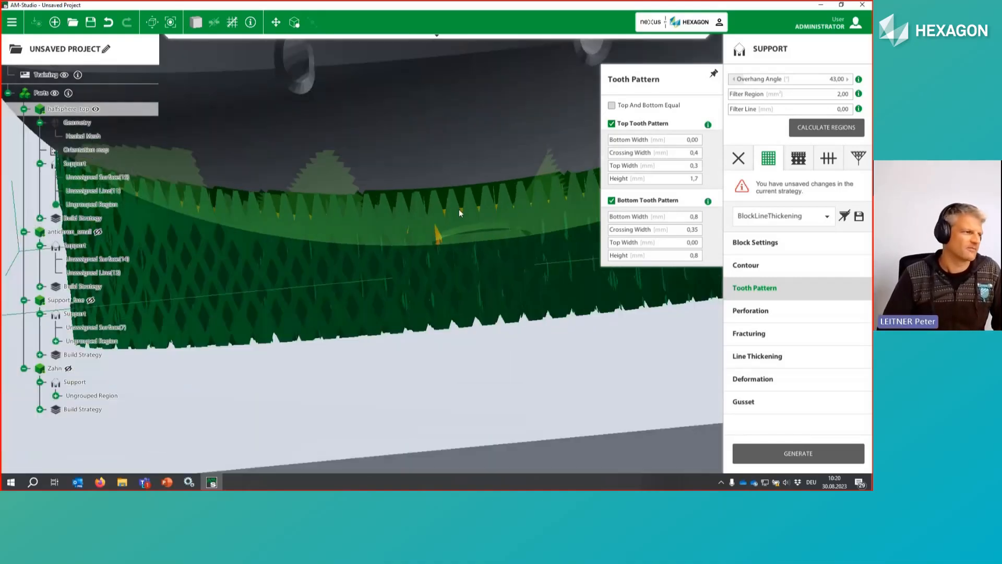
pyautogui.moveTo(468, 201); pyautogui.dragTo(475, 230, button='middle')
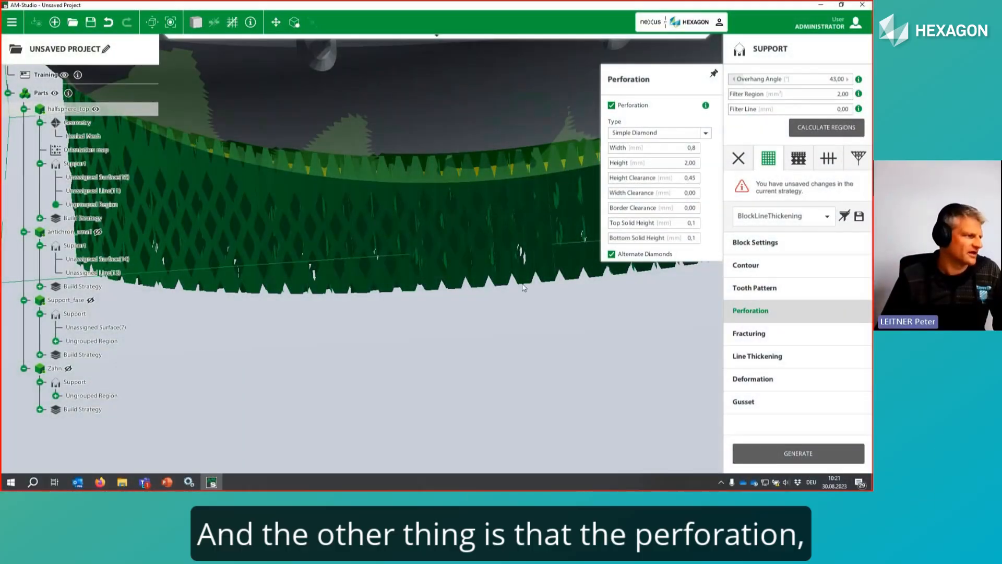
pyautogui.moveTo(523, 284); pyautogui.dragTo(493, 258, button='middle')
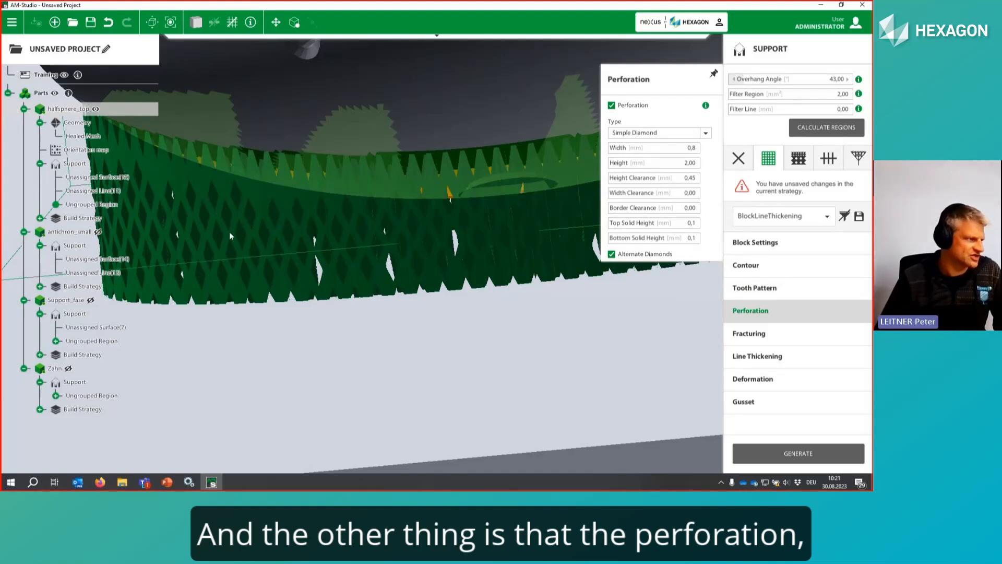
pyautogui.scroll(2, 240, 232)
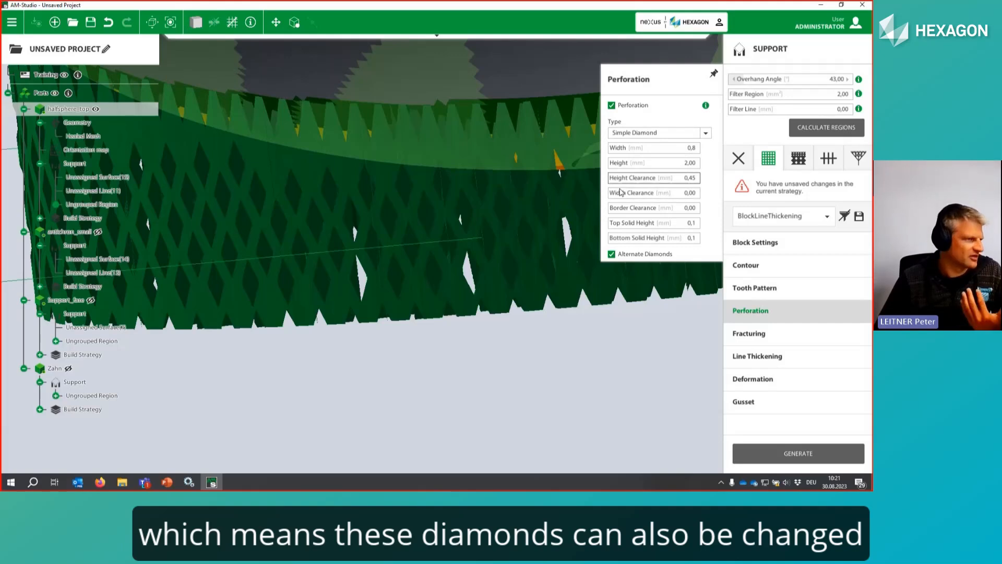
pyautogui.moveTo(707, 106)
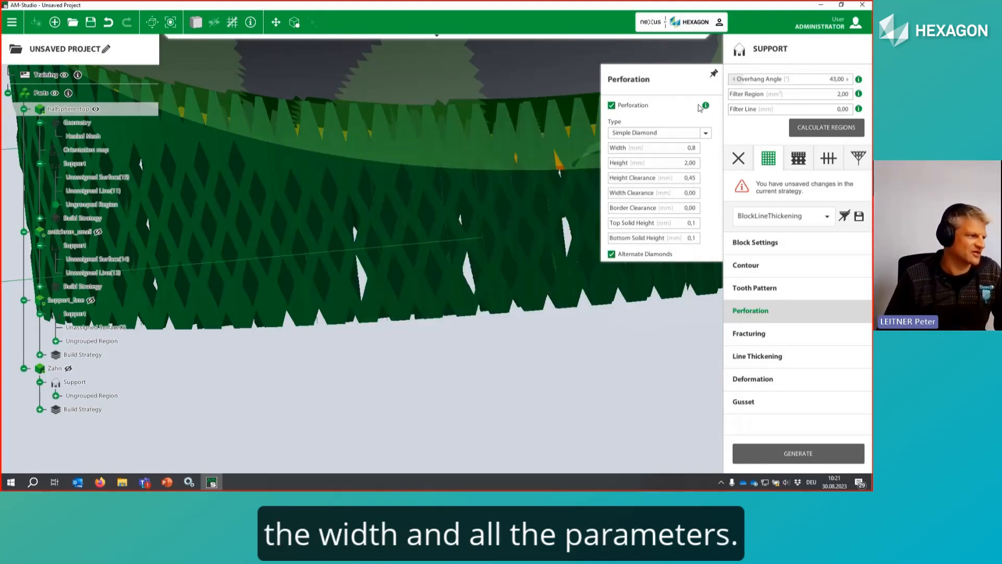
pyautogui.moveTo(322, 295); pyautogui.dragTo(309, 287, button='middle')
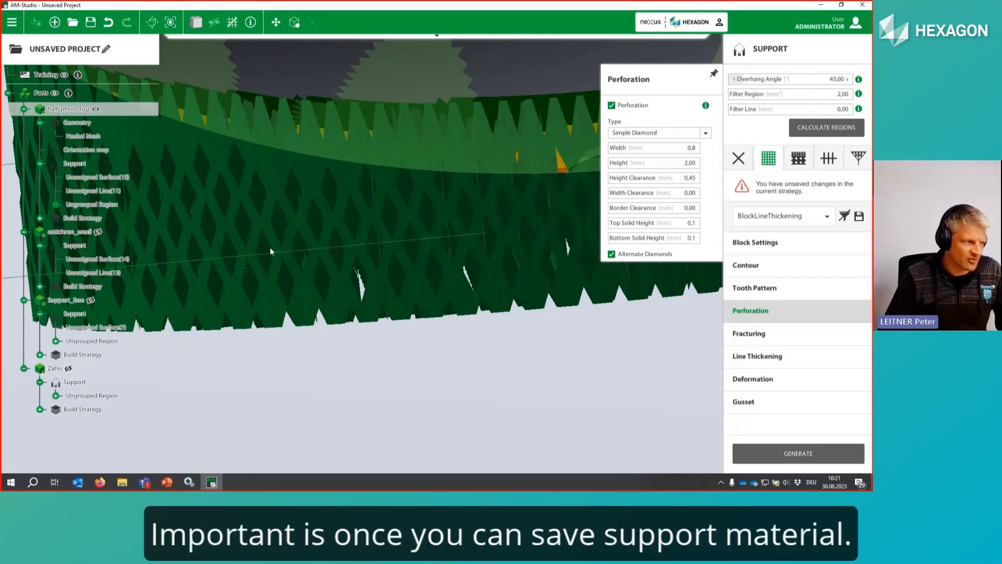
pyautogui.moveTo(275, 241); pyautogui.dragTo(310, 222, button='middle')
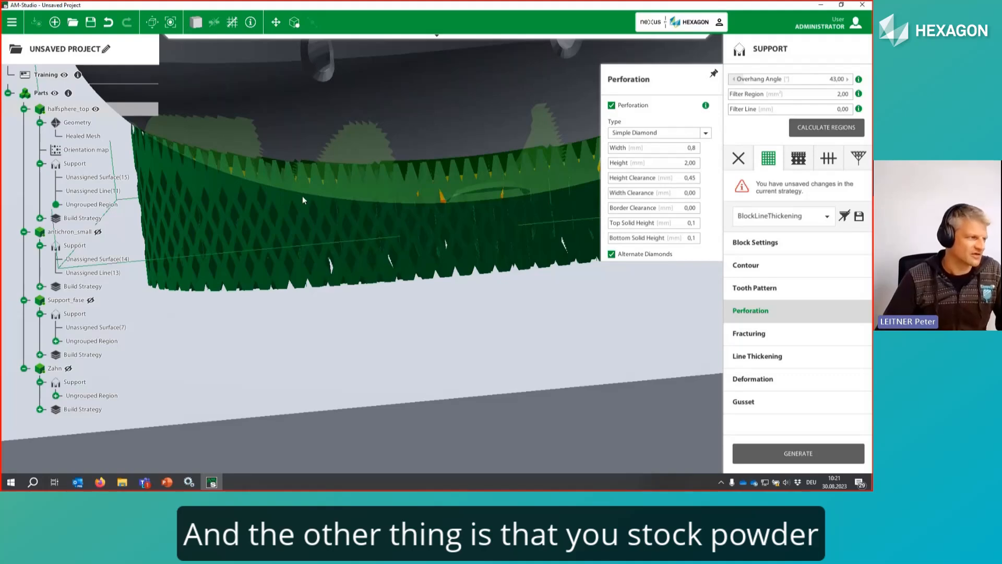
pyautogui.moveTo(302, 196); pyautogui.dragTo(405, 258, button='middle')
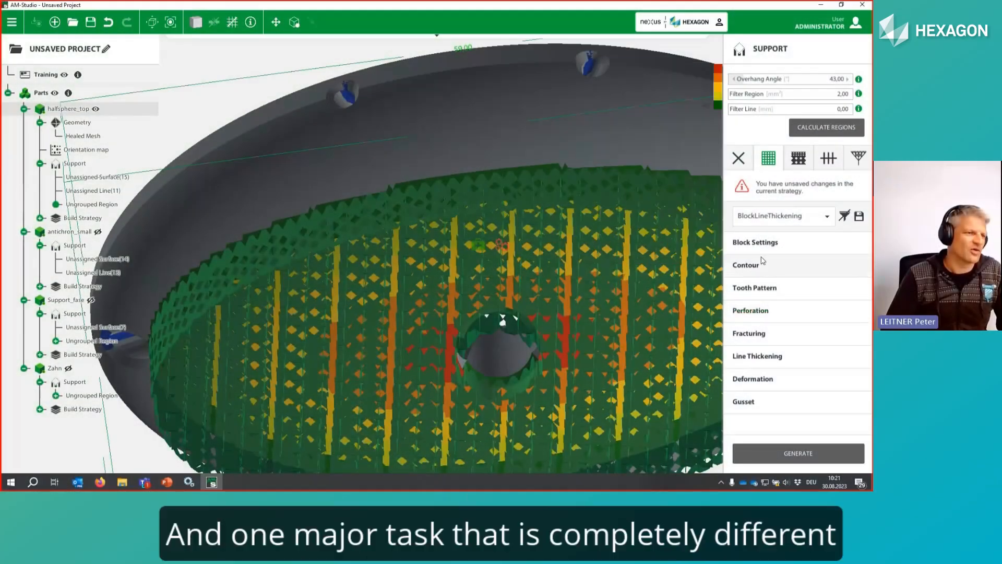
# Step: Disable Smooth Contour for the block support and regenerate it
pyautogui.click(752, 264)
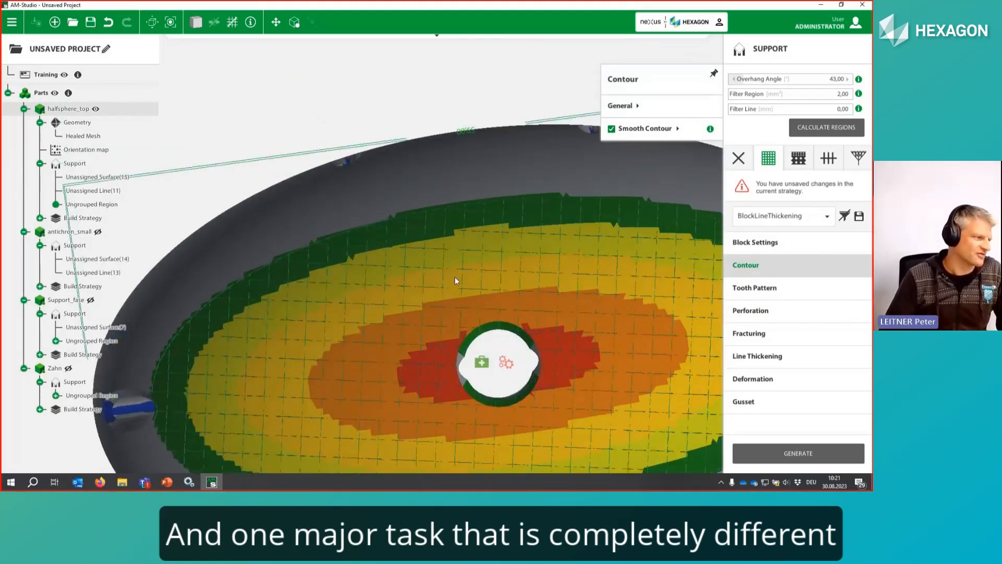
pyautogui.moveTo(455, 277); pyautogui.dragTo(509, 251, button='middle')
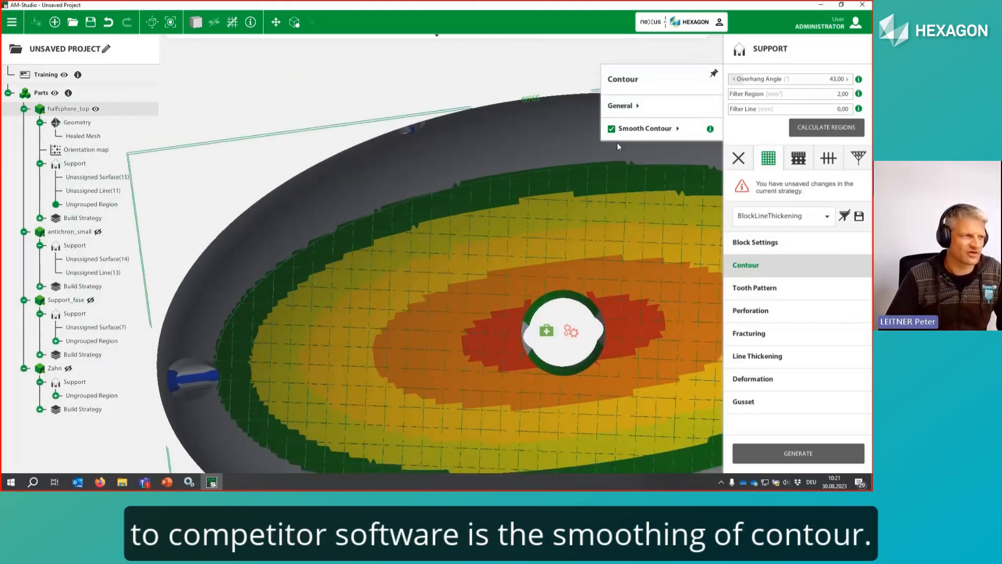
pyautogui.click(612, 129)
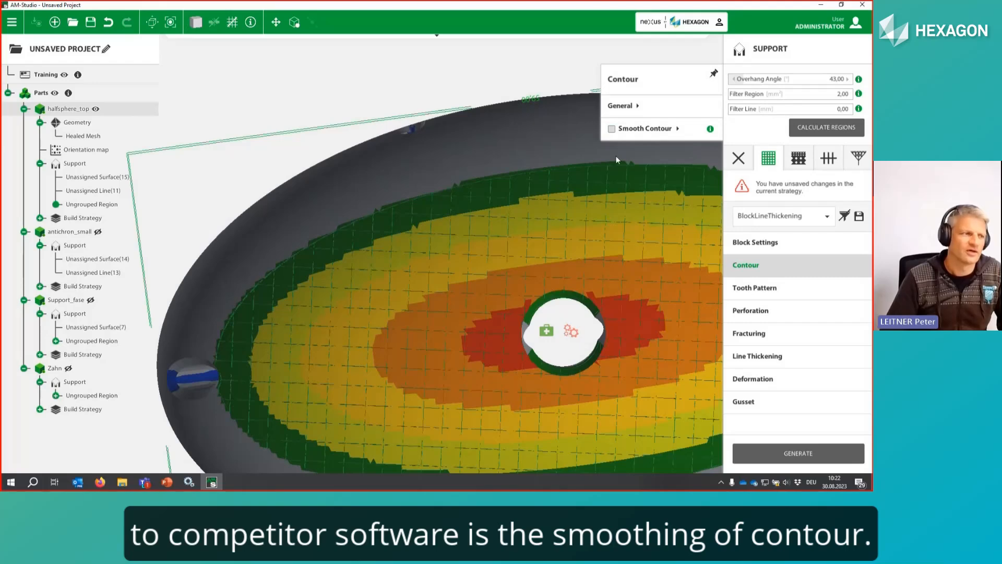
pyautogui.click(804, 457)
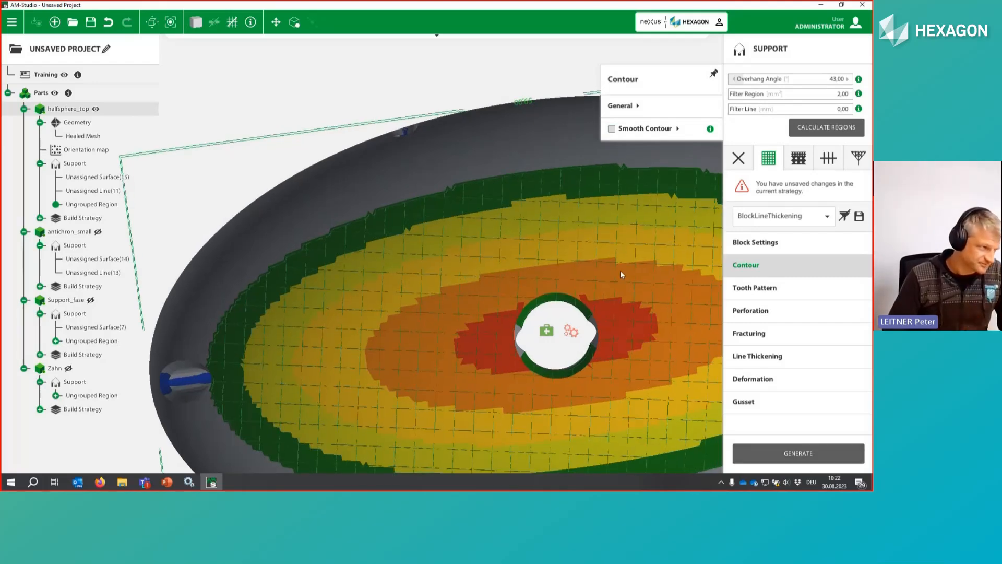
pyautogui.scroll(5, 621, 271)
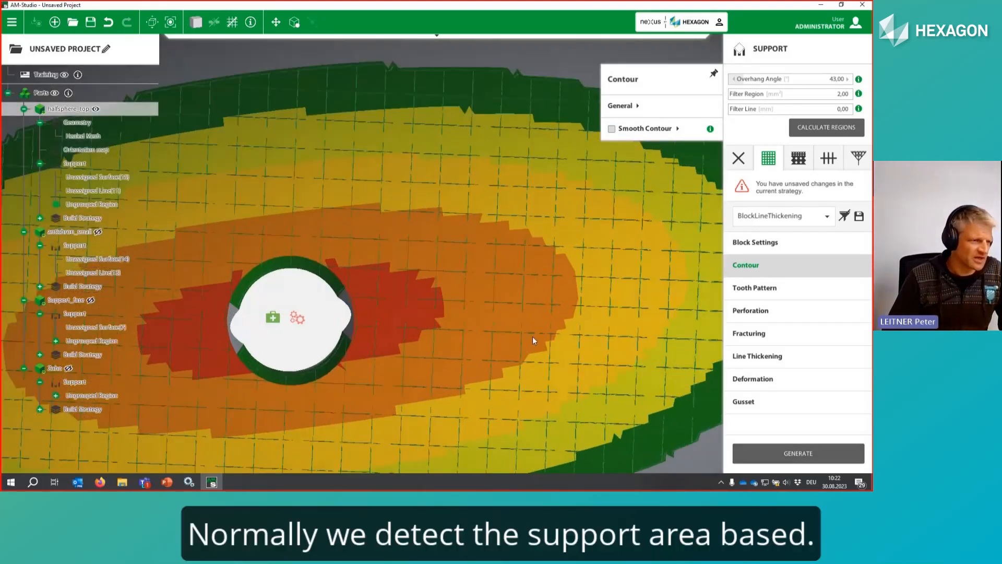
# Step: Examine the outer contour of the unsmoothed block support along the jagged edge of the half-sphere's overhang region
pyautogui.moveTo(532, 337); pyautogui.dragTo(416, 374, button='middle')
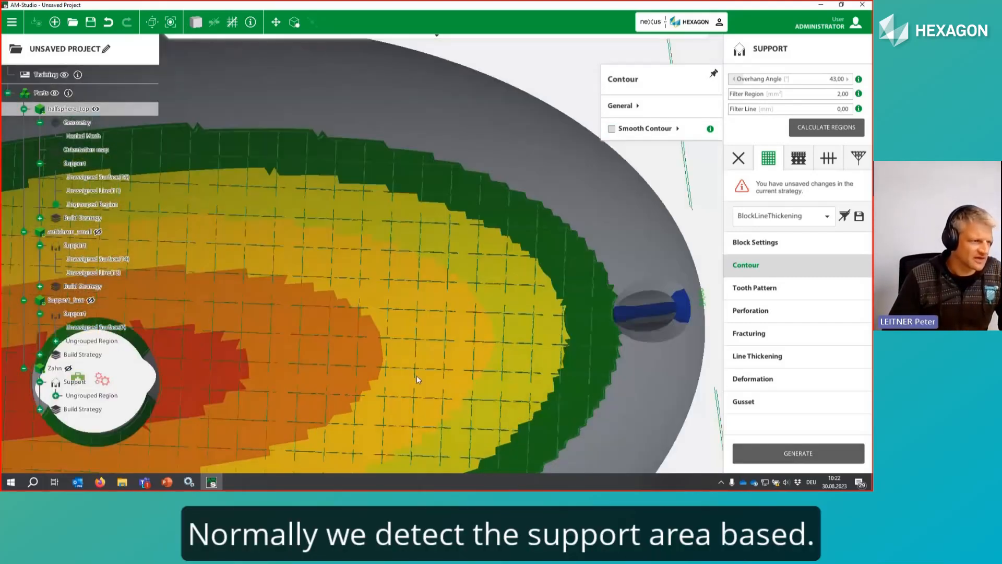
pyautogui.scroll(5, 526, 376)
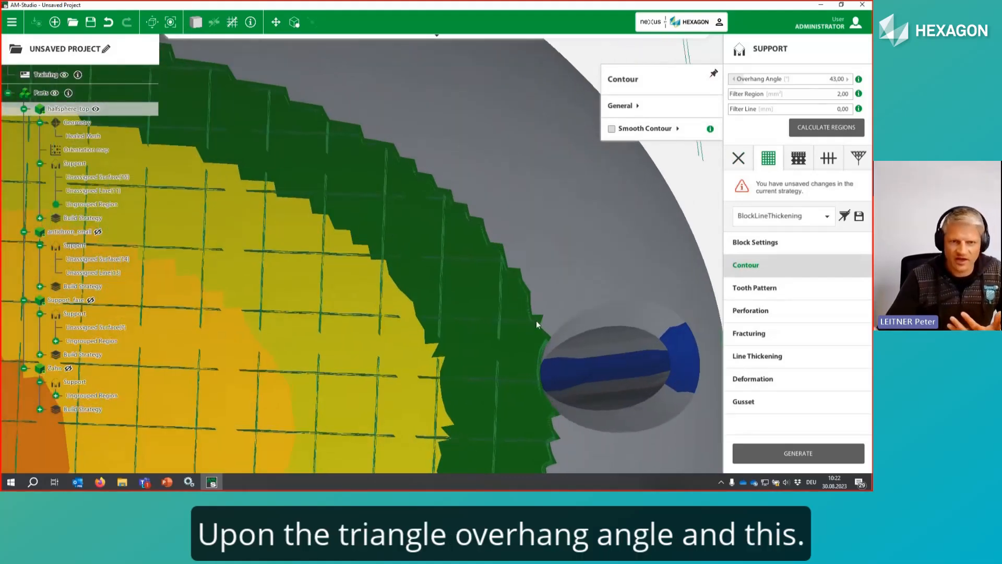
pyautogui.moveTo(537, 356); pyautogui.dragTo(547, 369, button='middle')
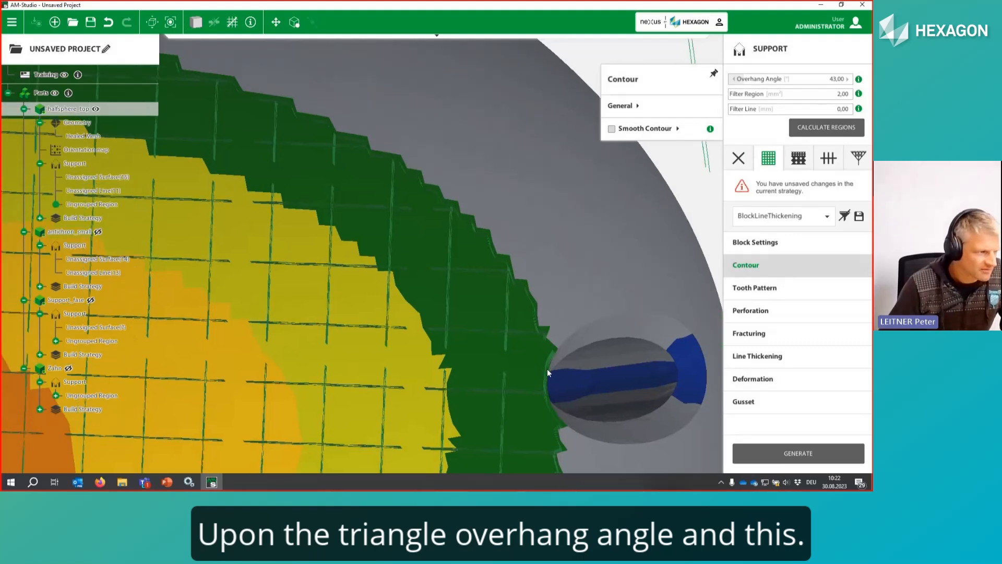
pyautogui.scroll(3, 547, 369)
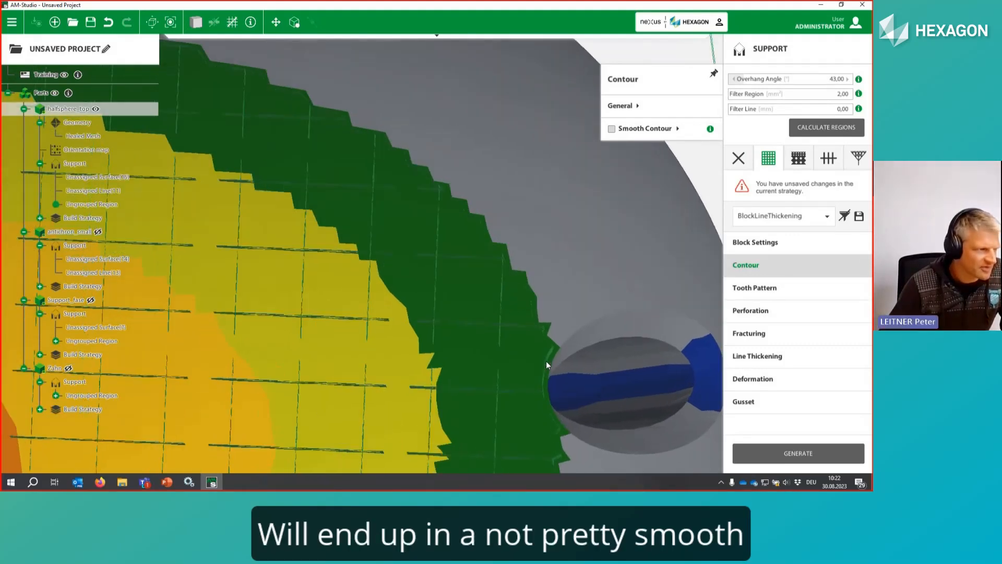
pyautogui.scroll(5, 546, 362)
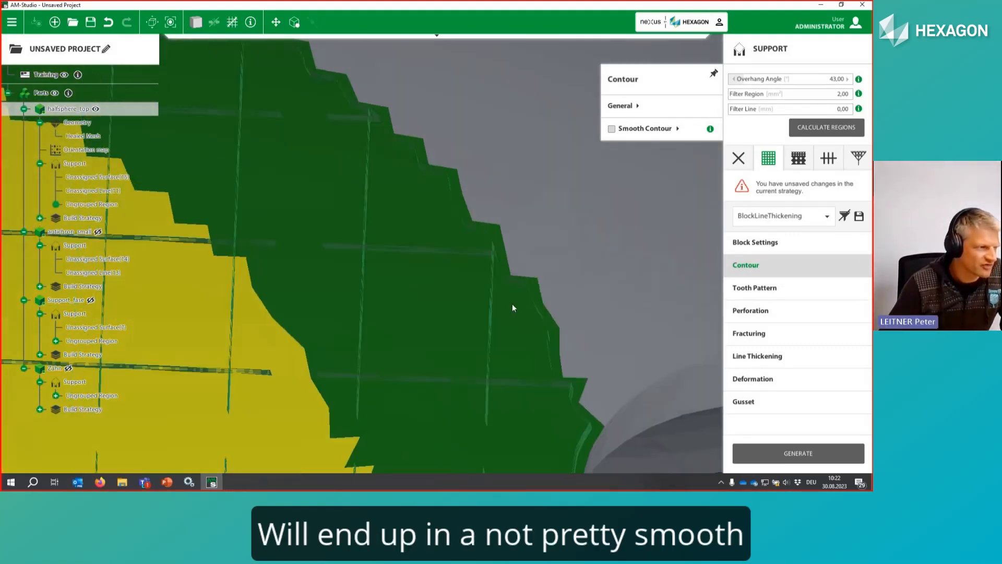
pyautogui.moveTo(512, 304); pyautogui.dragTo(563, 428, button='middle')
pyautogui.moveTo(389, 206); pyautogui.dragTo(556, 400, button='middle')
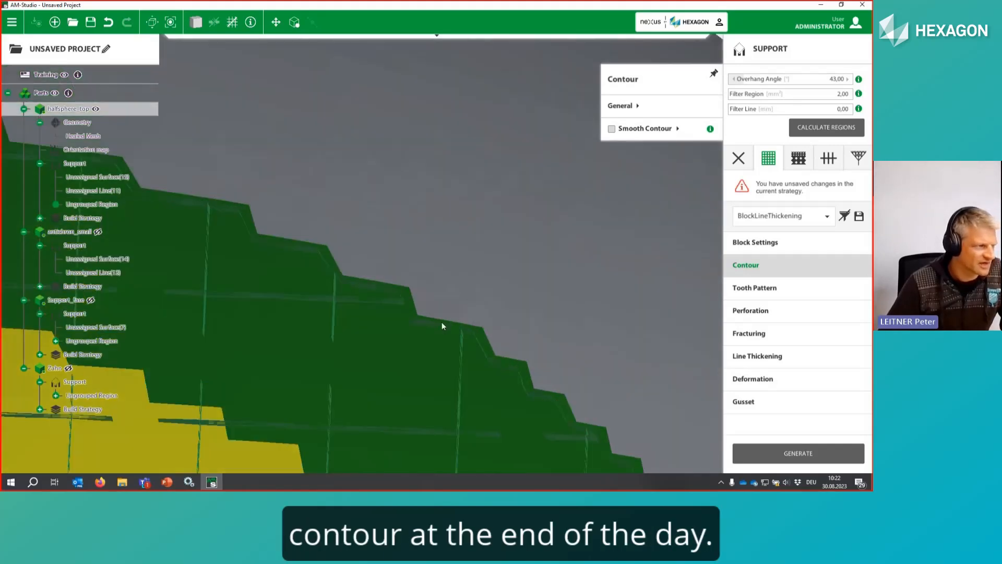
pyautogui.moveTo(442, 321); pyautogui.dragTo(571, 361, button='middle')
pyautogui.scroll(-4, 599, 412)
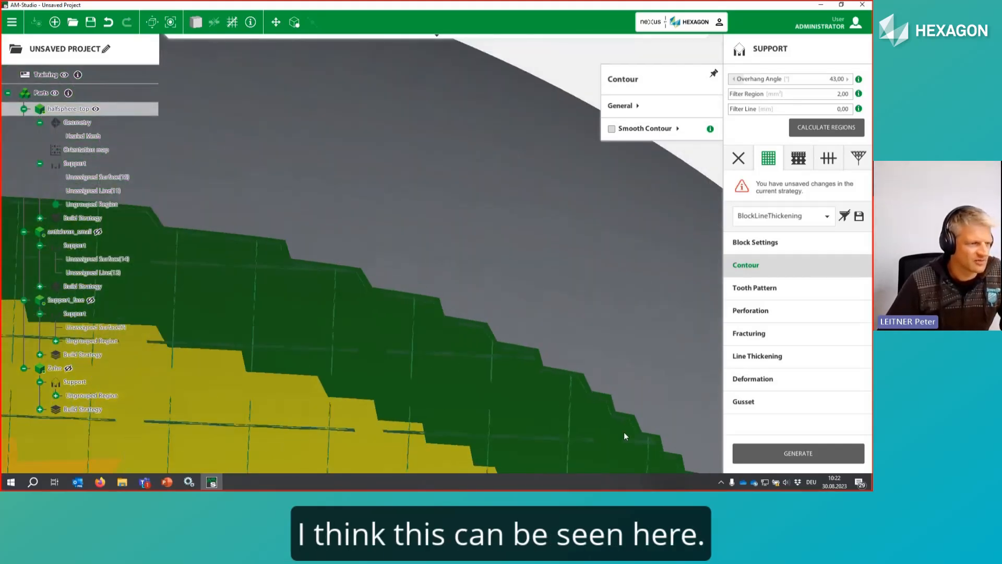
pyautogui.scroll(-5, 543, 327)
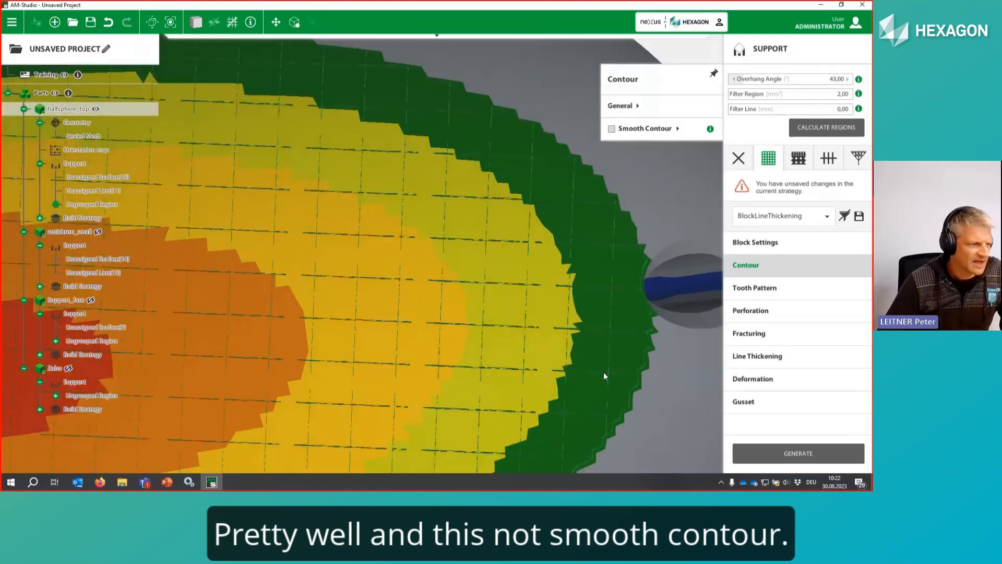
pyautogui.scroll(-2, 603, 375)
pyautogui.moveTo(590, 382); pyautogui.dragTo(618, 320, button='middle')
pyautogui.scroll(-3, 581, 365)
pyautogui.moveTo(519, 367); pyautogui.dragTo(556, 311, button='middle')
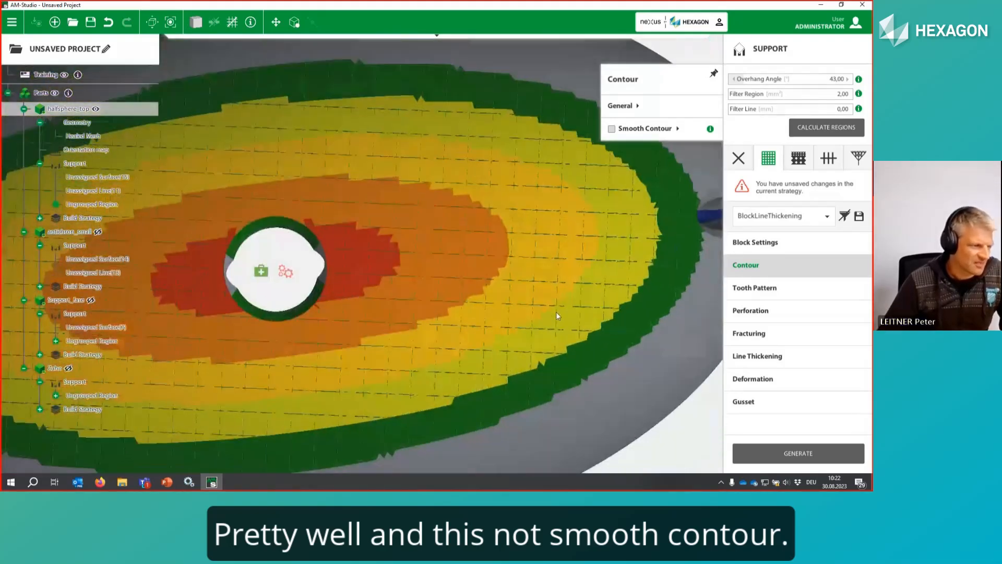
# Step: Inspect the sharp notch in the overhang region's edge and the support contour walls around it up close
pyautogui.scroll(10, 593, 390)
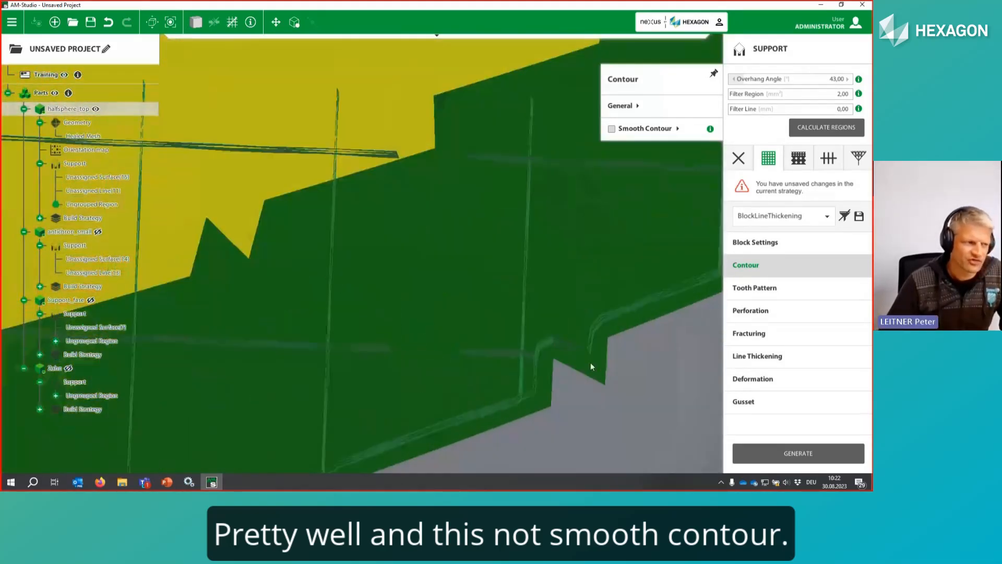
pyautogui.scroll(2, 590, 365)
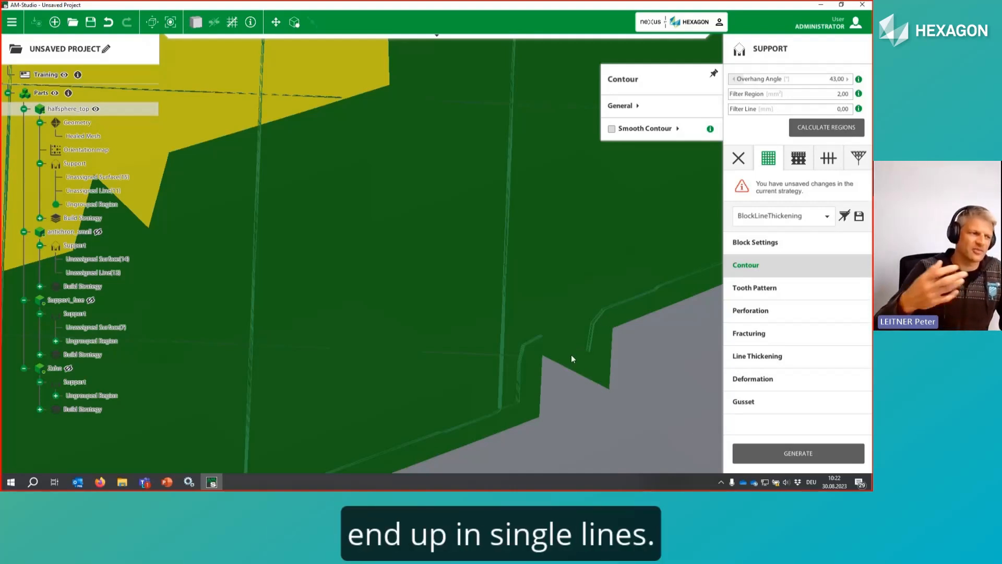
pyautogui.scroll(-1, 593, 350)
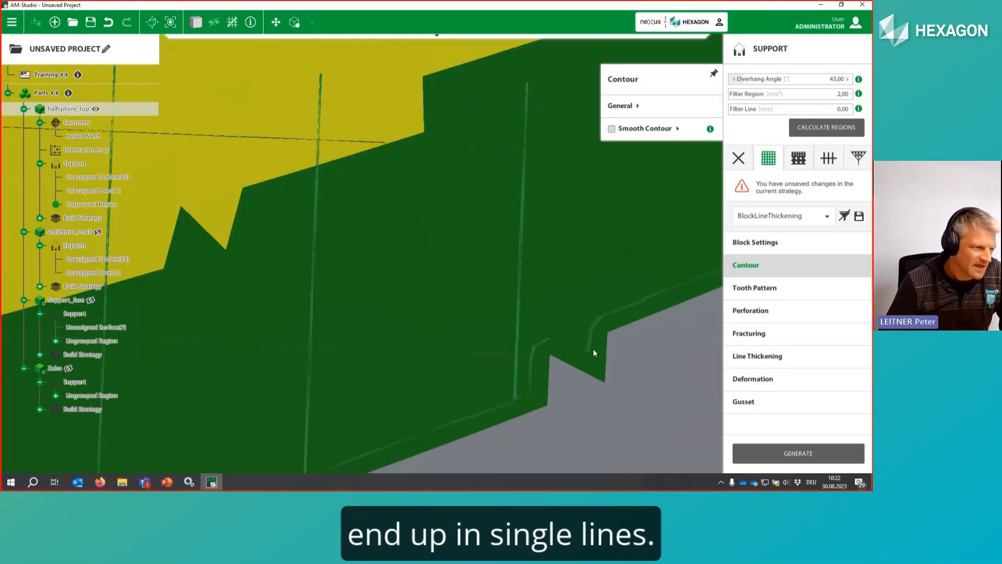
pyautogui.scroll(4, 605, 353)
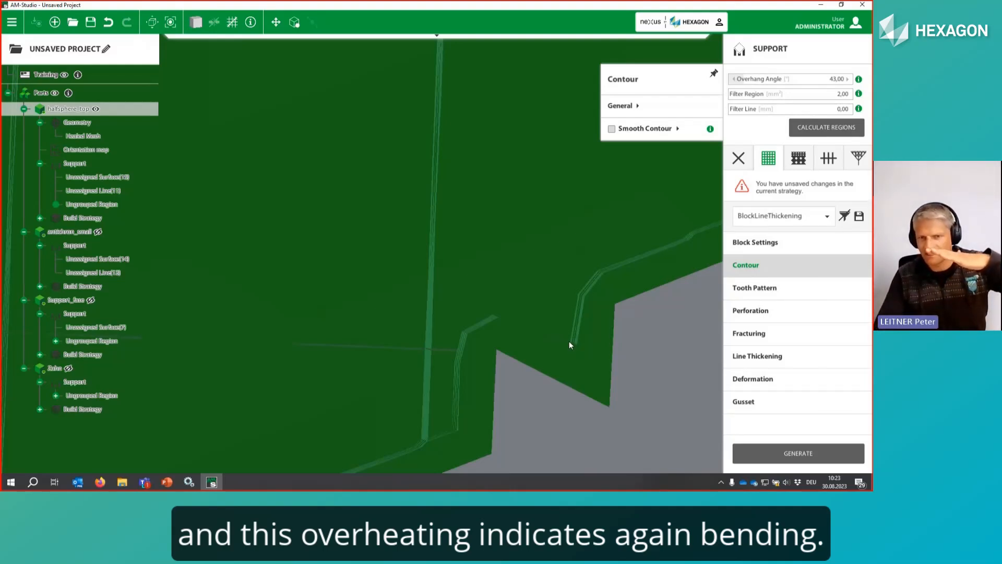
pyautogui.moveTo(588, 372); pyautogui.dragTo(587, 351, button='middle')
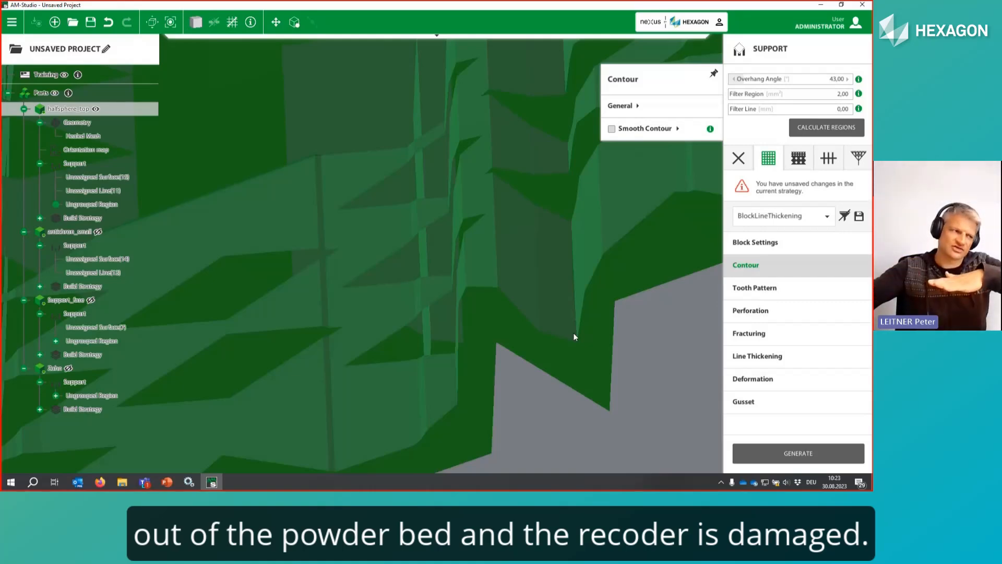
pyautogui.scroll(-5, 587, 358)
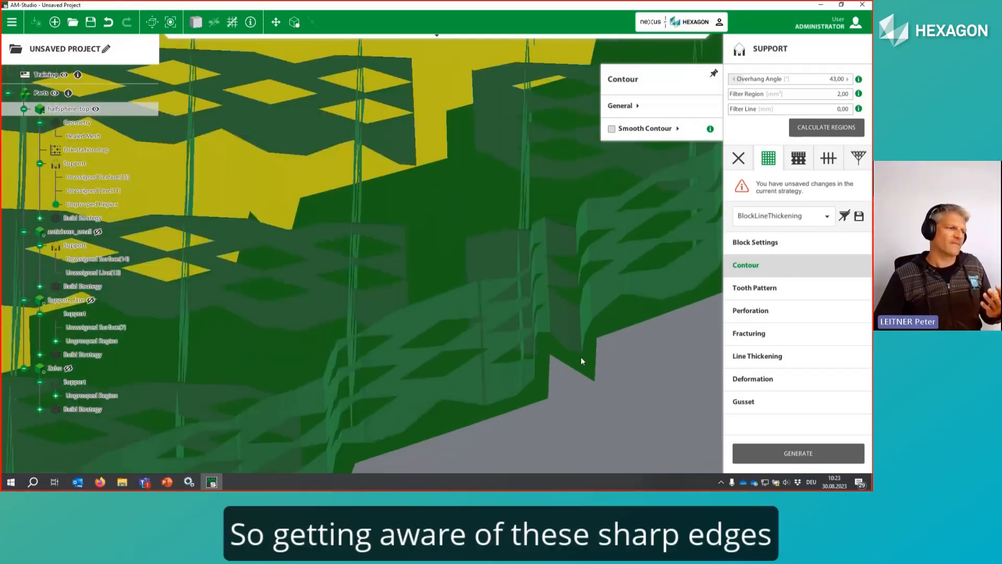
pyautogui.scroll(-5, 582, 360)
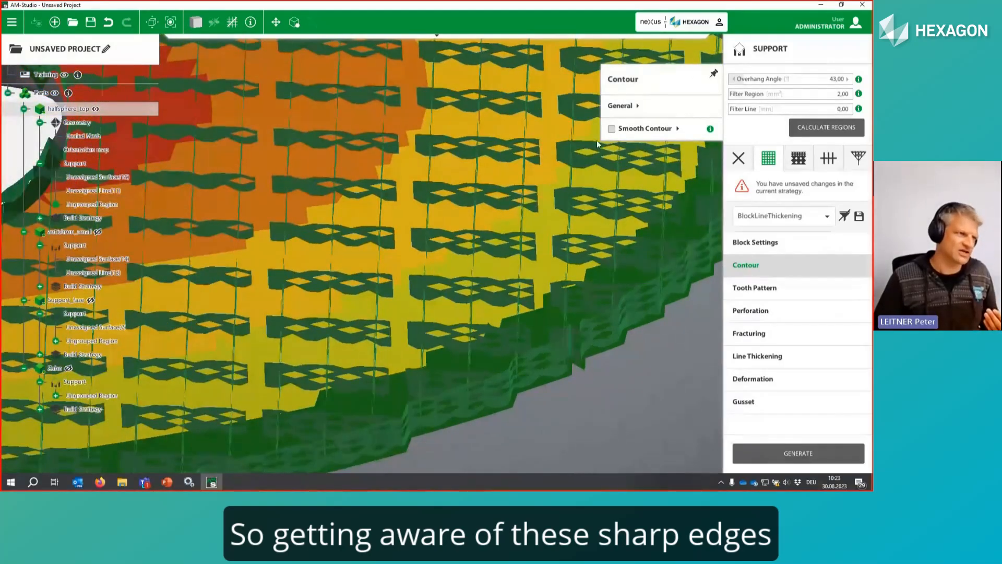
# Step: Enable Smooth Contour for the block support, regenerate it and review the whole support on the half-sphere
pyautogui.click(612, 130)
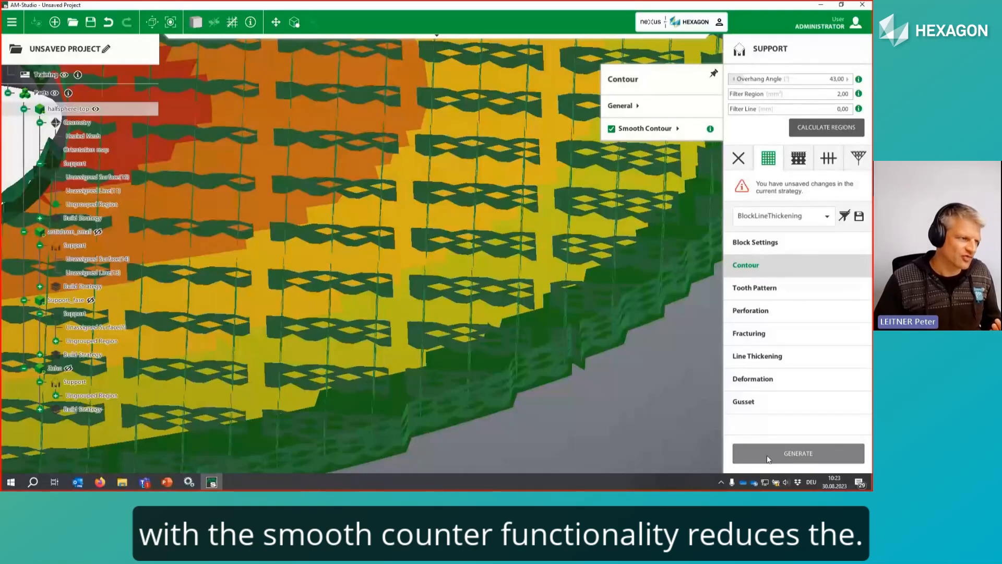
pyautogui.click(766, 453)
pyautogui.scroll(-3, 624, 393)
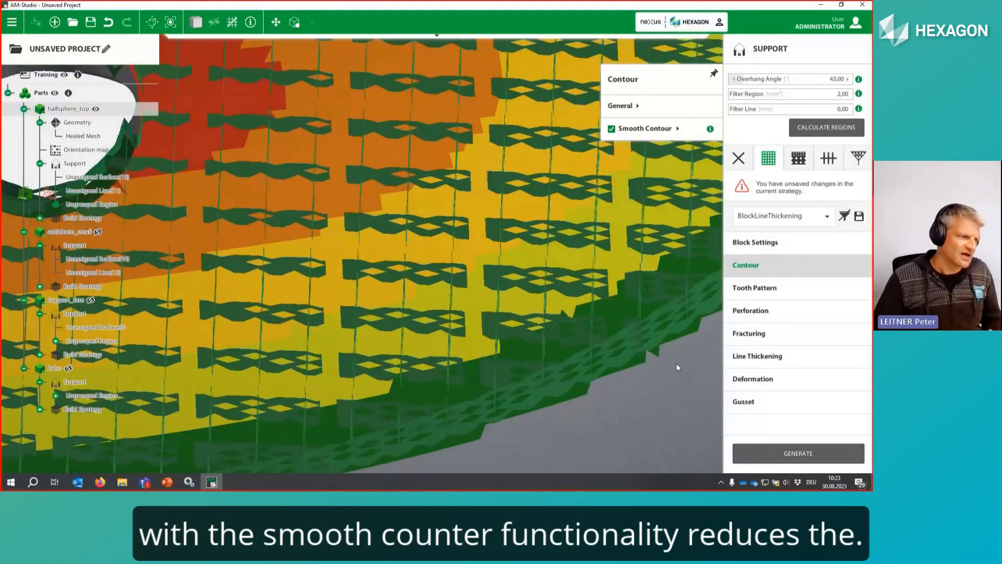
pyautogui.scroll(-2, 624, 389)
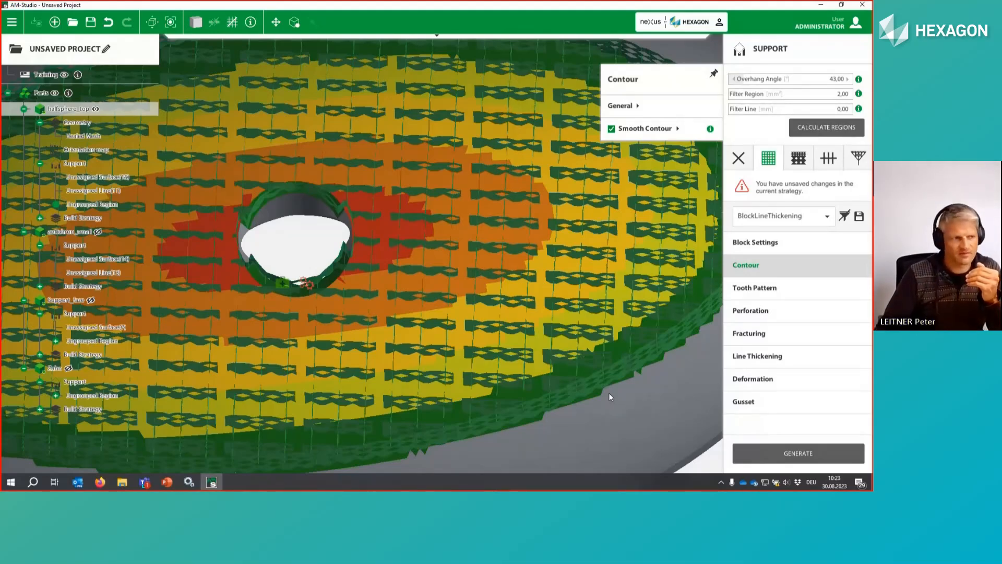
pyautogui.scroll(-5, 565, 343)
pyautogui.moveTo(481, 354); pyautogui.dragTo(482, 372, button='middle')
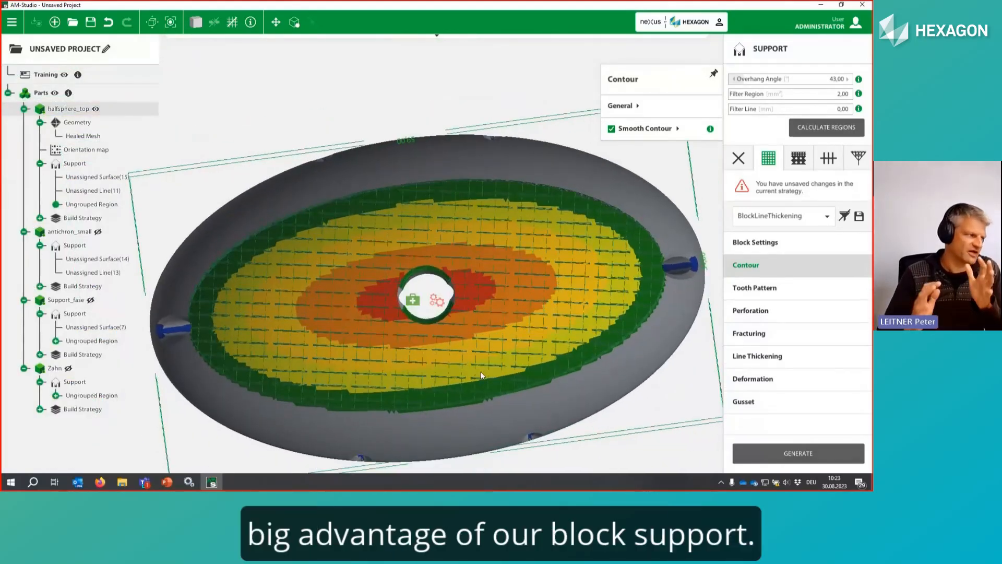